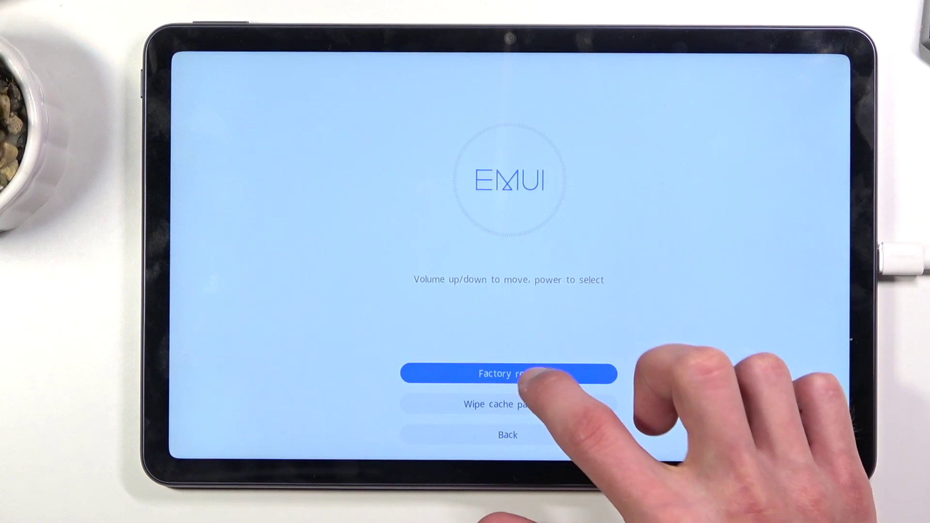
Bring up the Factory reset confirmation and enter 'yes' in its confirmation field.
left_click(508, 374)
left_click(727, 445)
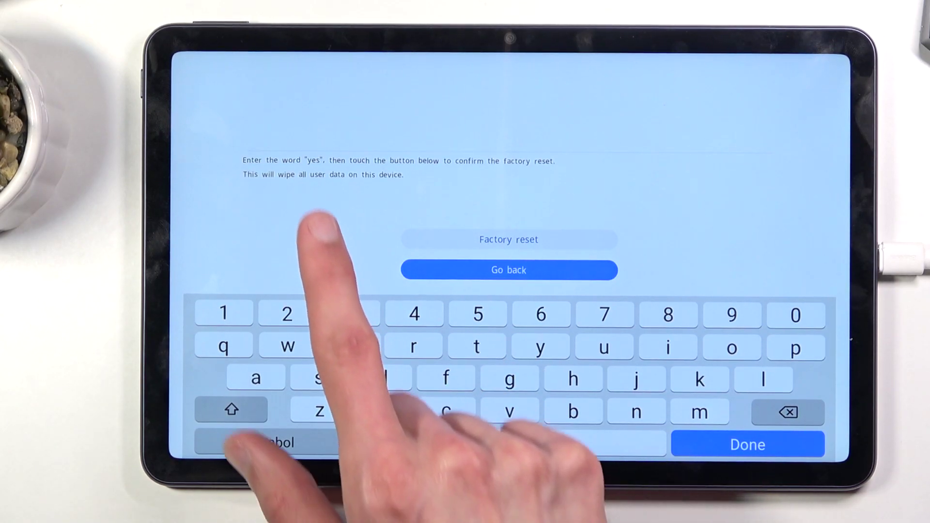
left_click(541, 347)
type("ye")
left_click(351, 347)
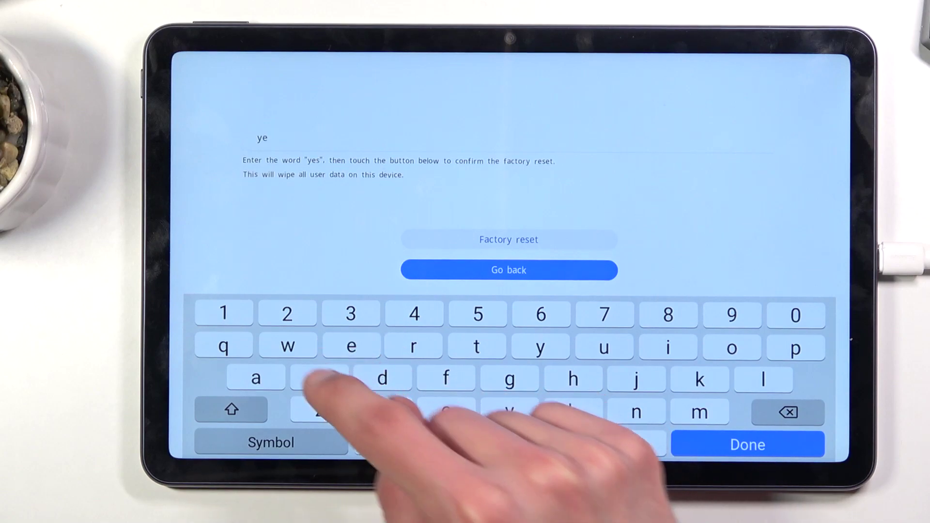
left_click(320, 379)
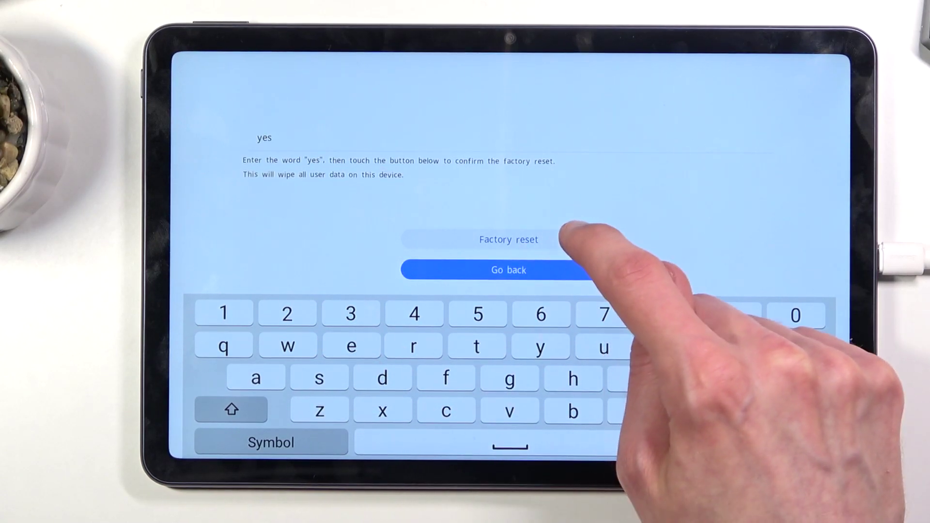
Confirm Factory reset so EMUI begins wiping all user data.
left_click(574, 239)
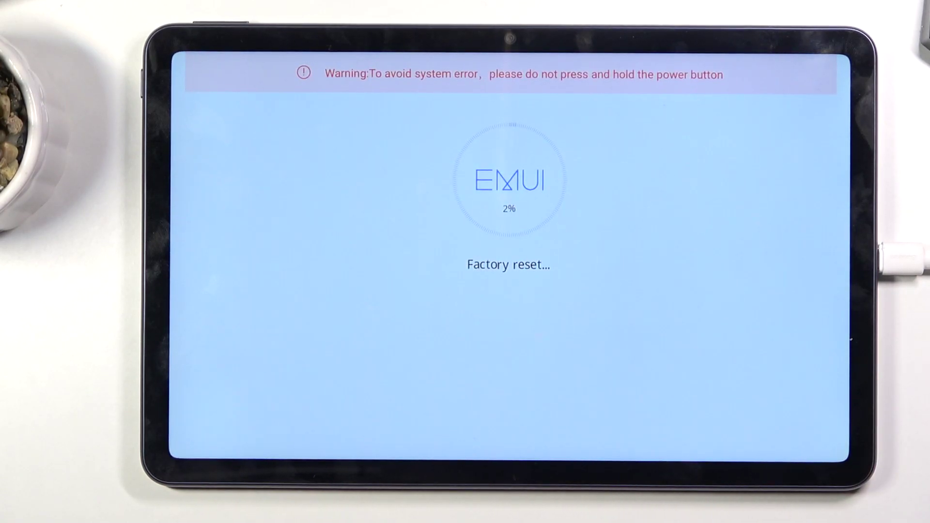